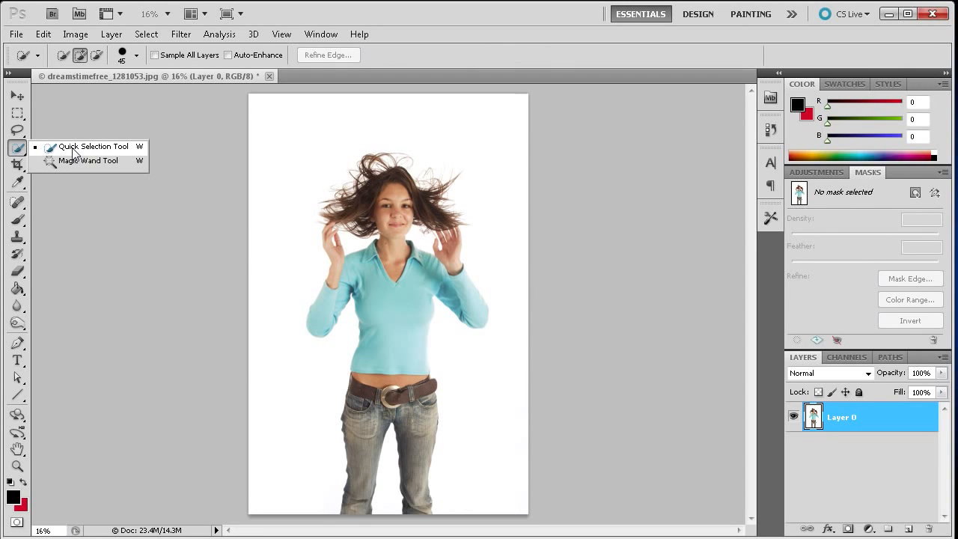
- Select the woman with the Quick Selection tool and subtract the white gaps between her hair and shoulders
click(77, 147)
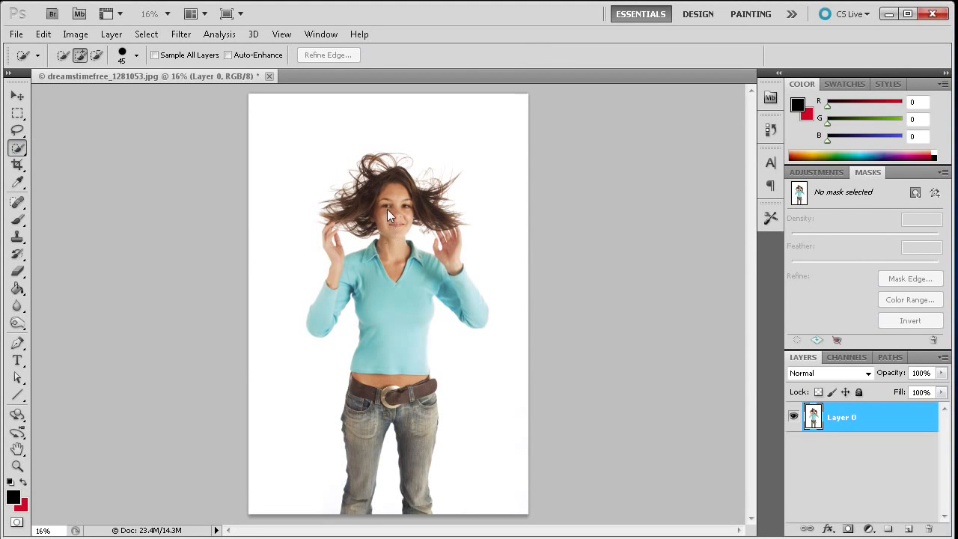
mouse_move(390, 252)
mouse_down()
mouse_move(355, 476)
mouse_move(387, 372)
mouse_move(417, 426)
mouse_move(417, 467)
mouse_move(417, 408)
mouse_move(353, 285)
mouse_move(321, 320)
mouse_move(334, 256)
mouse_move(446, 258)
mouse_move(432, 274)
mouse_move(473, 297)
mouse_move(452, 250)
mouse_move(378, 204)
mouse_up()
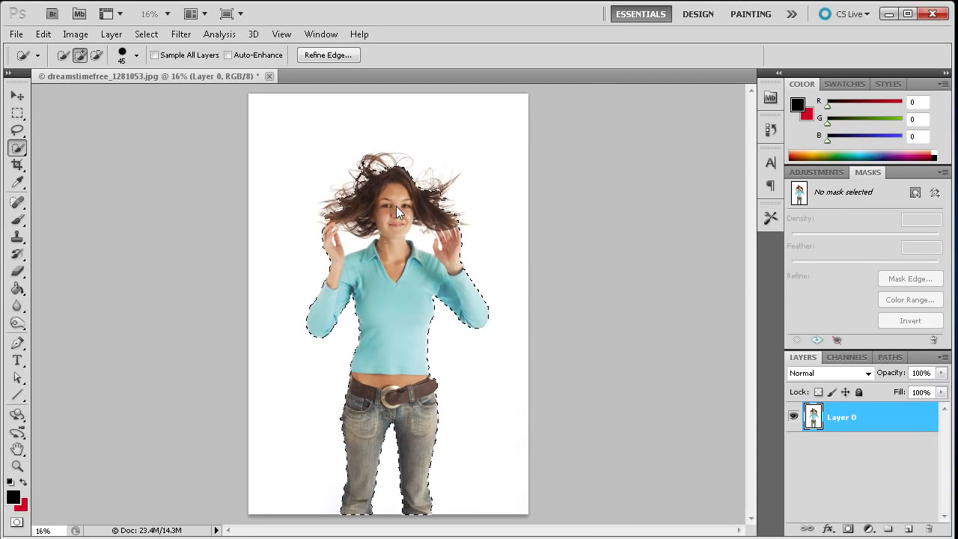
alt+scroll(396, 206, up, 3)
alt+scroll(394, 206, up, 2)
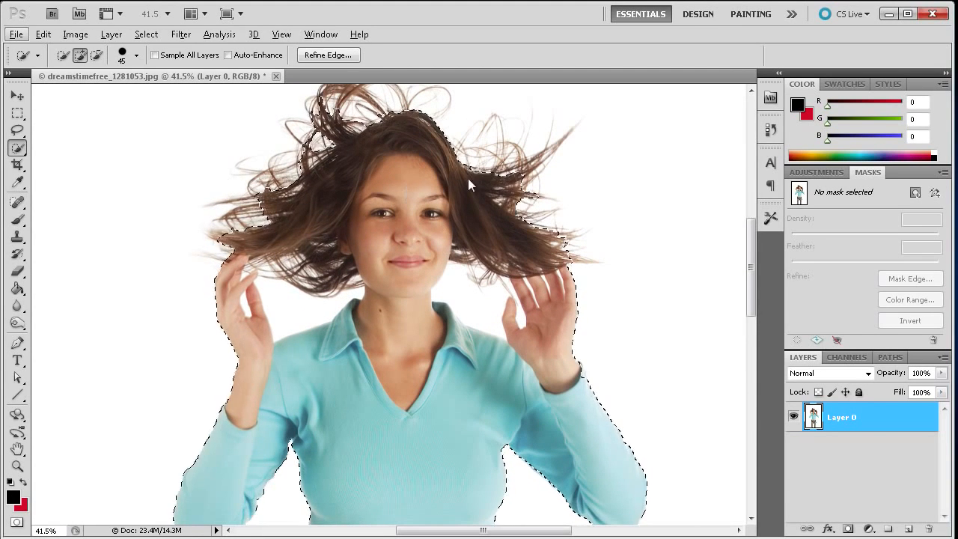
alt+click(285, 305)
alt+click(263, 300)
alt+click(477, 317)
scroll(405, 287, down, 3)
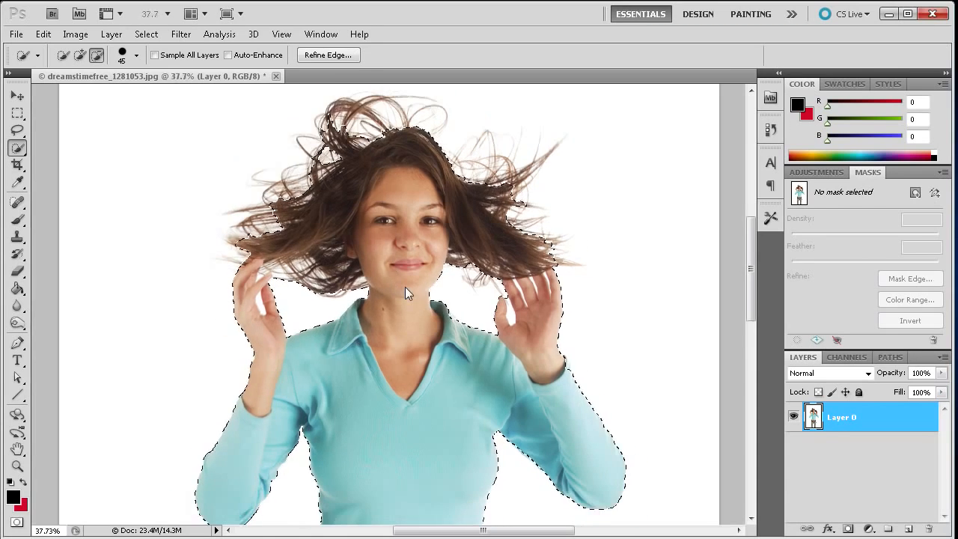
scroll(406, 287, down, 2)
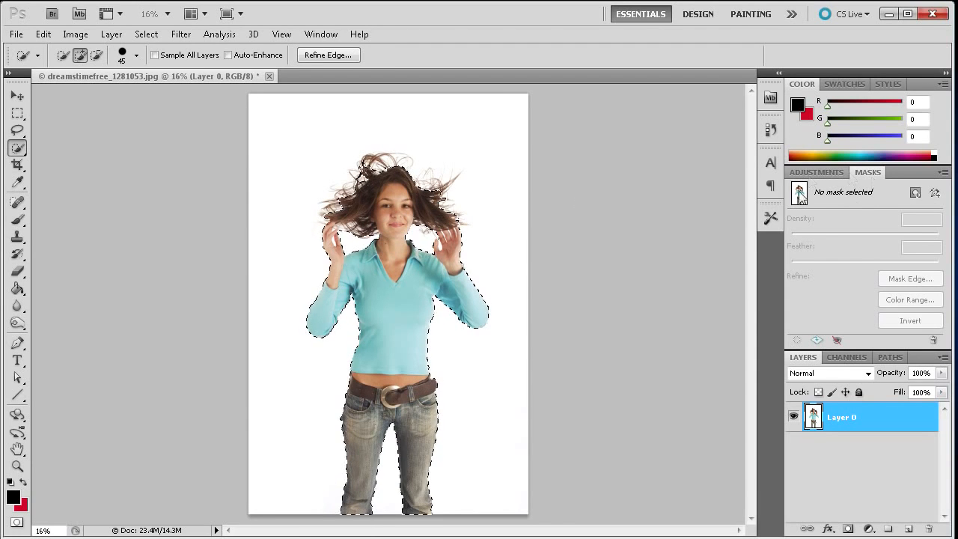
click(320, 35)
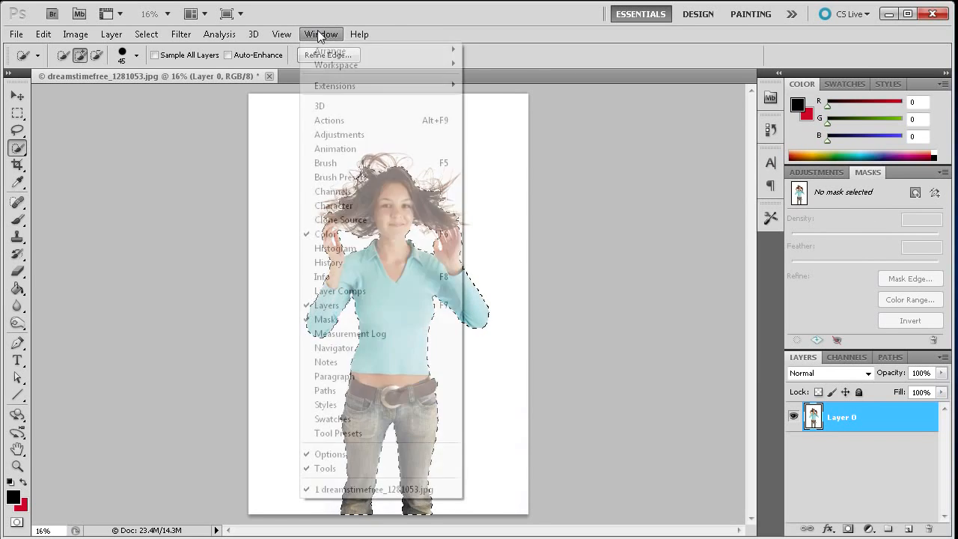
click(319, 35)
click(315, 35)
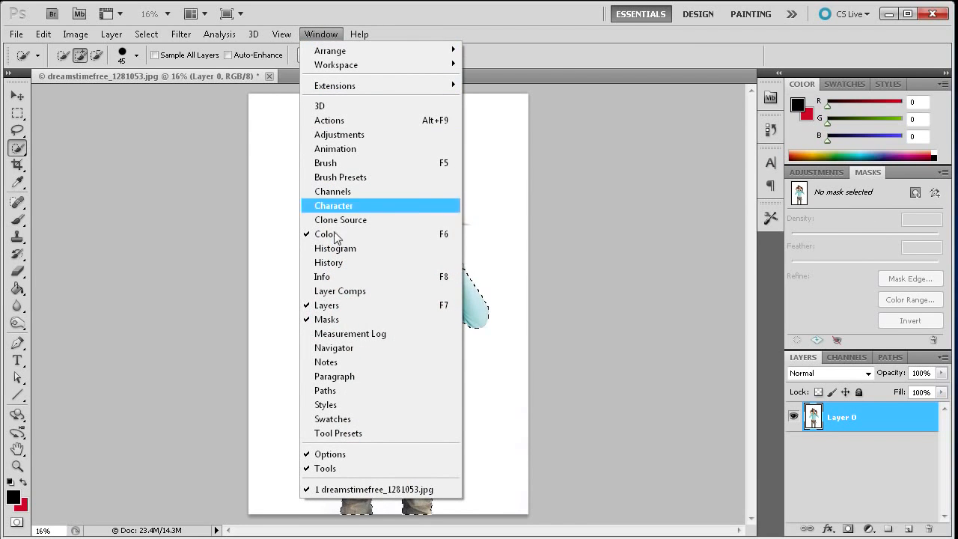
click(503, 17)
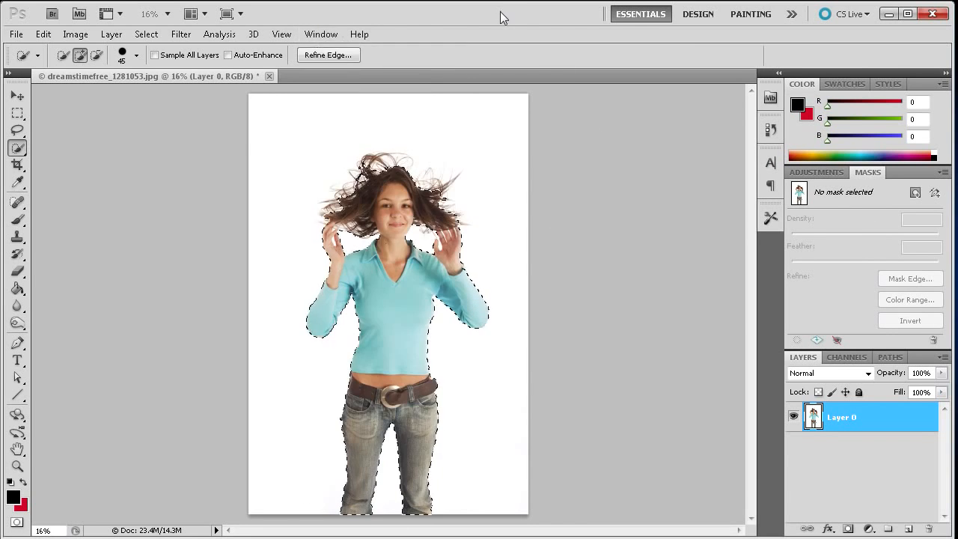
- Add a pixel mask to Layer 0 from the current selection
click(916, 194)
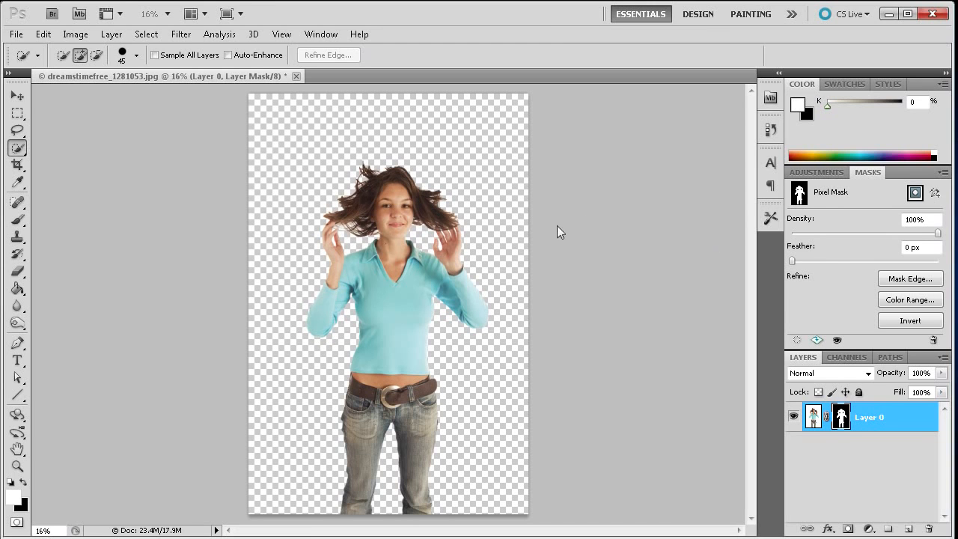
scroll(380, 172, up, 2)
scroll(383, 179, up, 1)
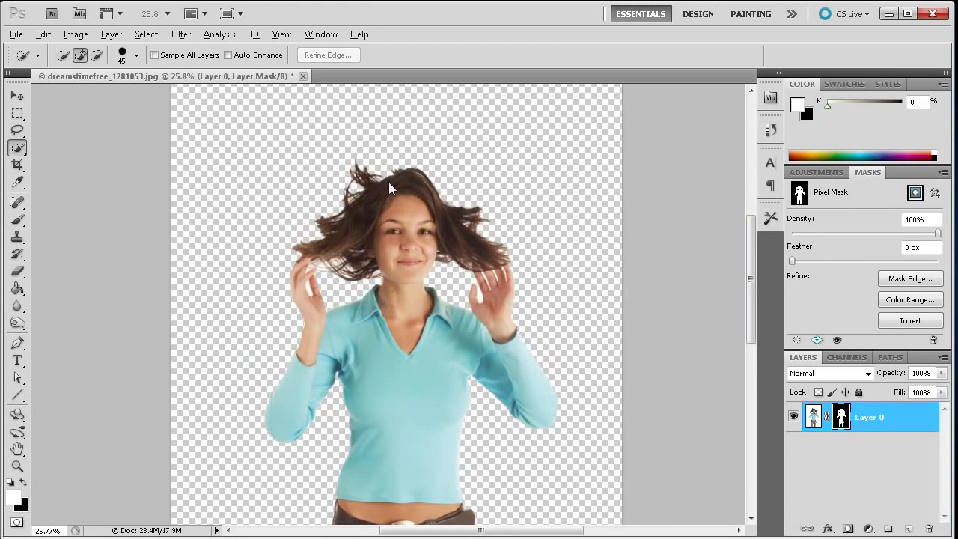
scroll(423, 210, up, 1)
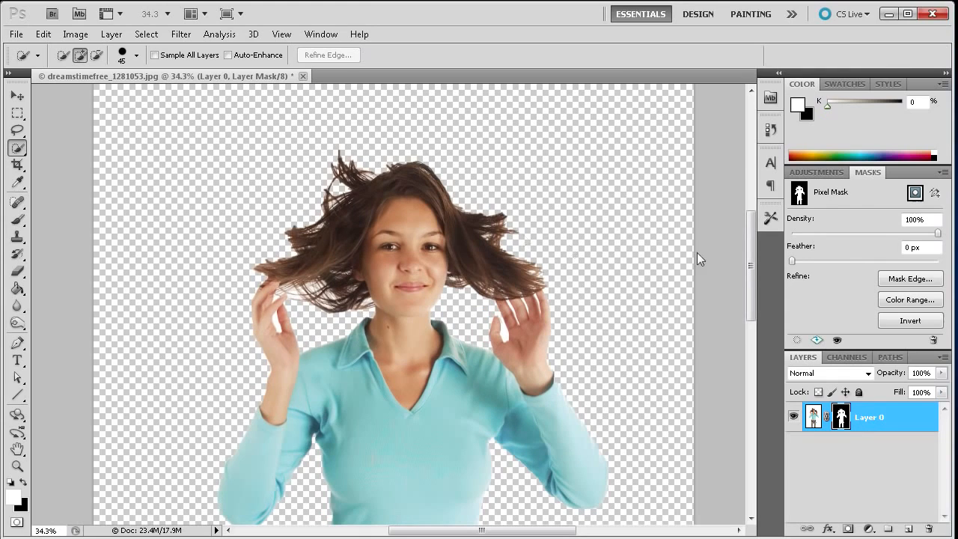
- Refine the layer mask's edge in Black & White view, with a 36.9 px edge detection radius and Smart Radius enabled
click(908, 280)
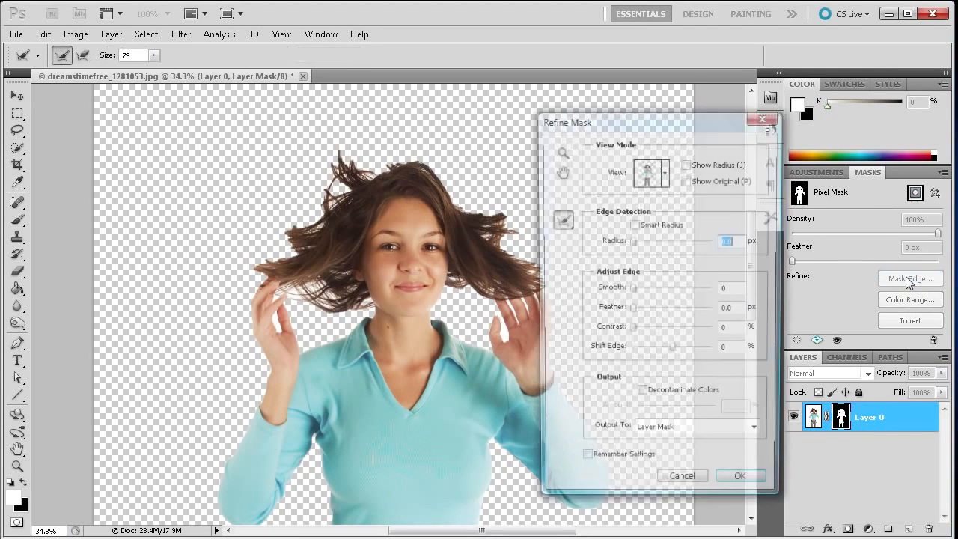
drag(612, 125, 674, 125)
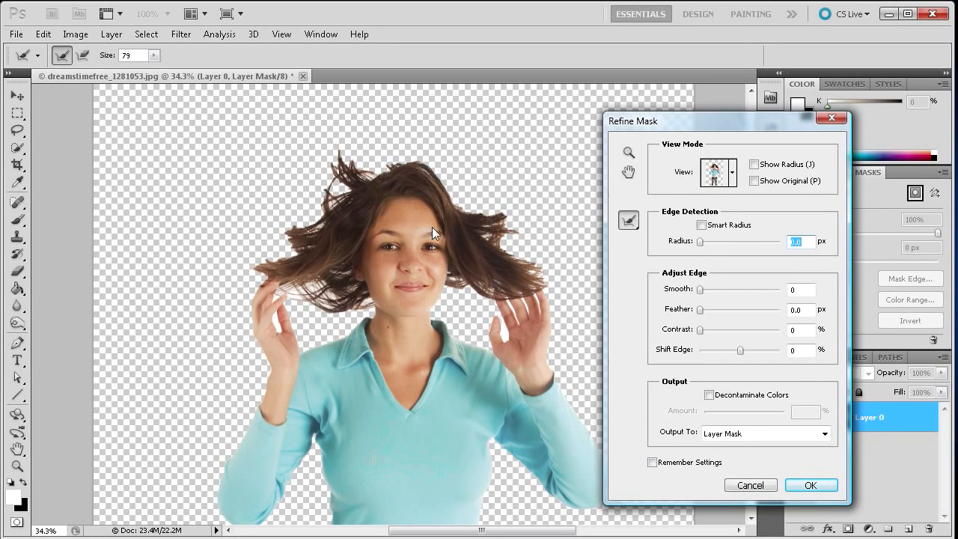
click(733, 175)
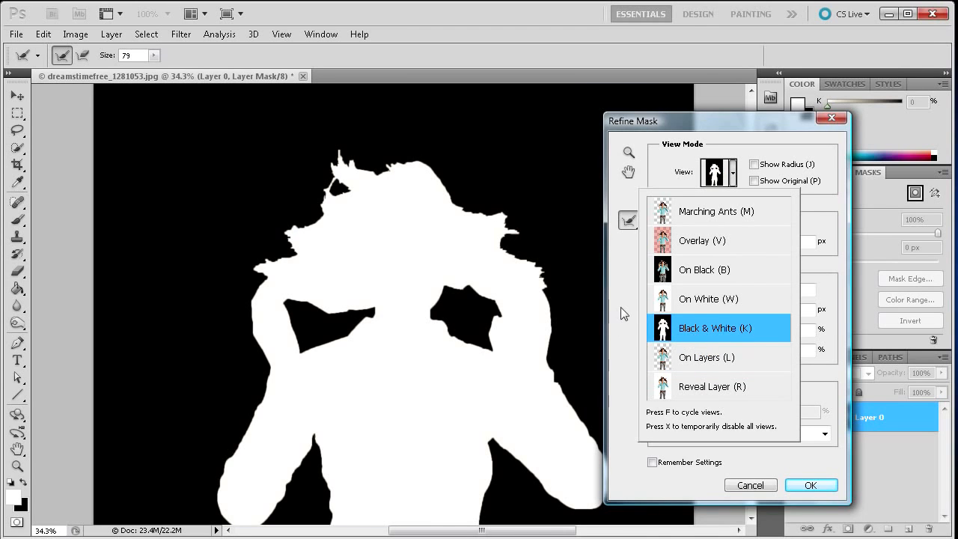
click(621, 306)
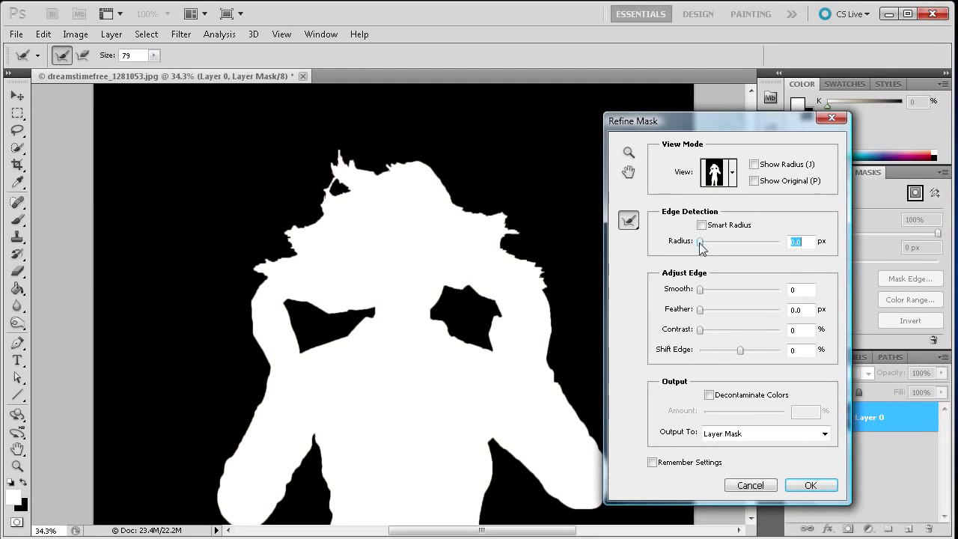
drag(701, 243, 745, 243)
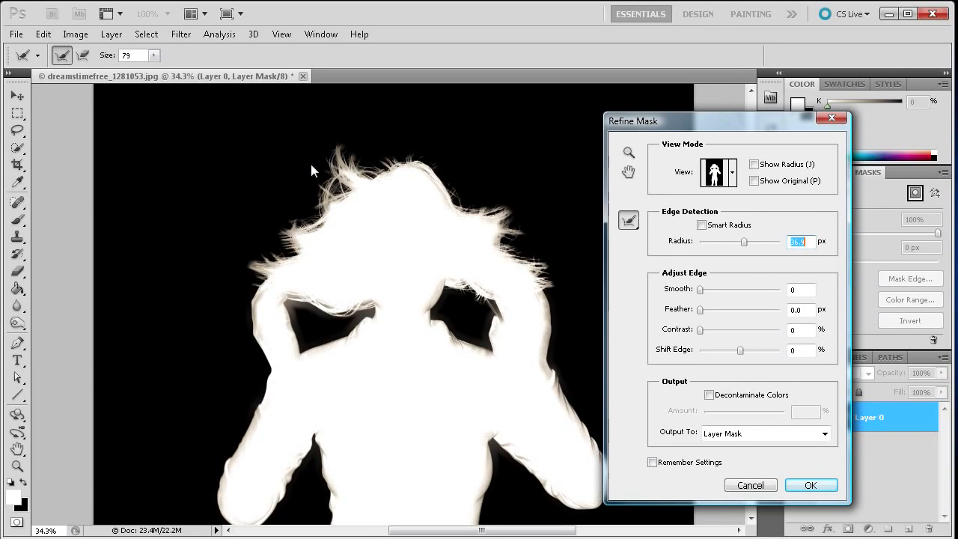
click(701, 226)
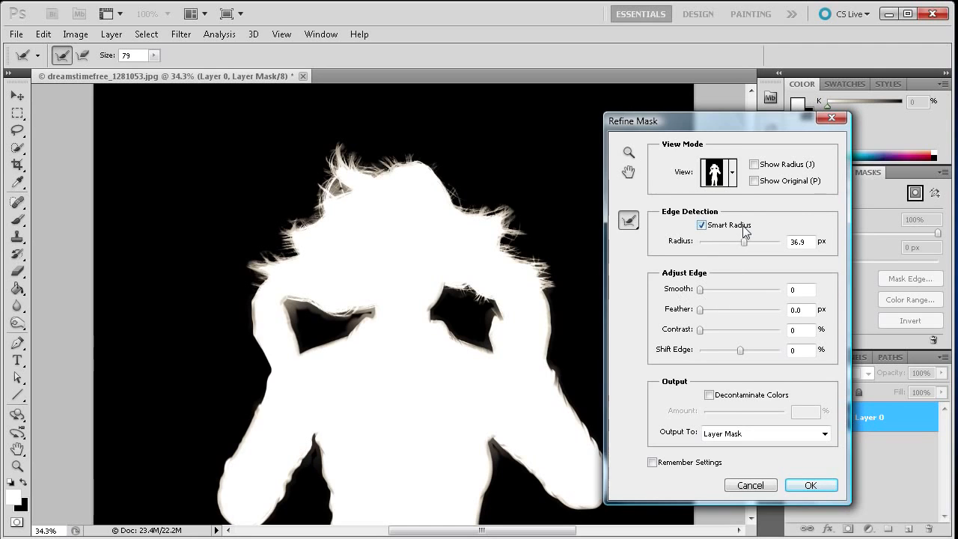
- In Reveal Layer view, brush over all the woman's flyaway hair with the Refine Radius Tool at size 79
click(733, 173)
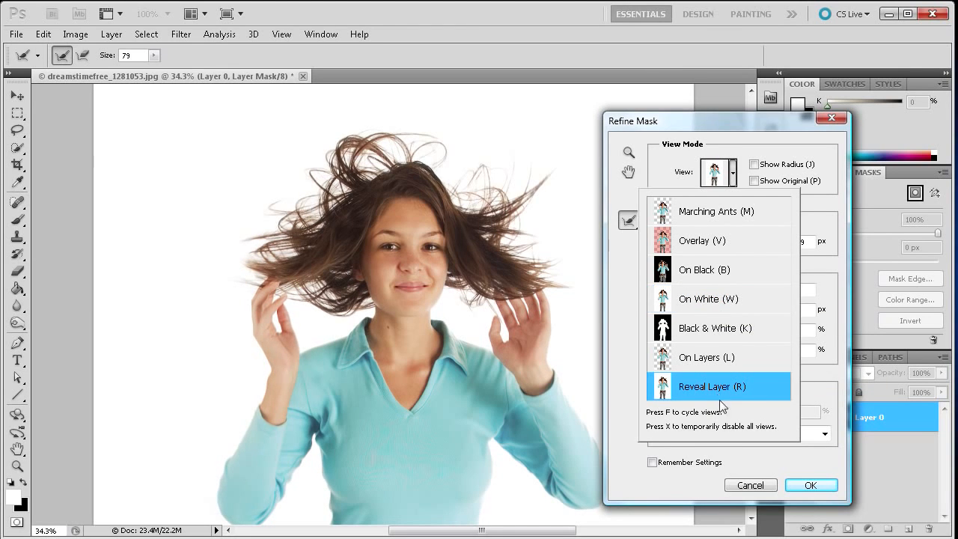
click(623, 295)
click(626, 221)
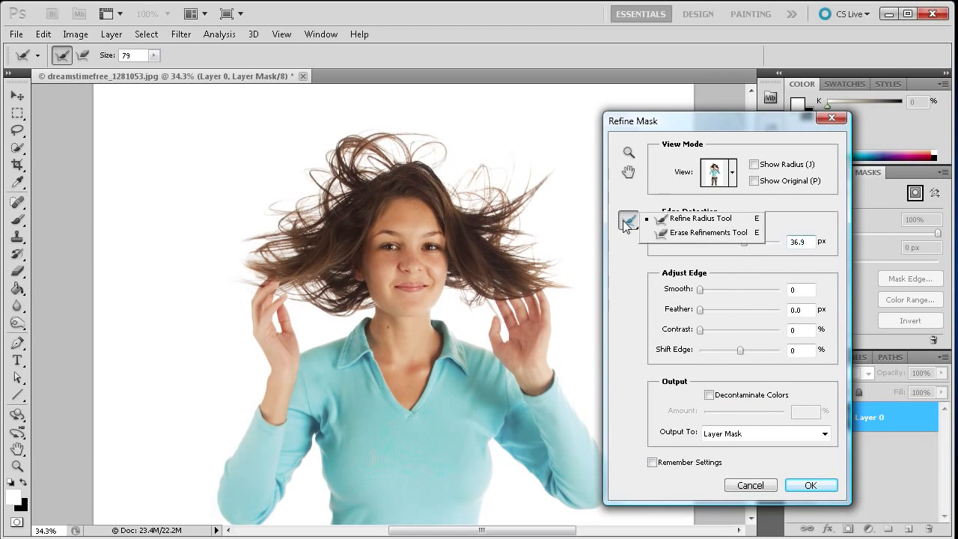
click(700, 223)
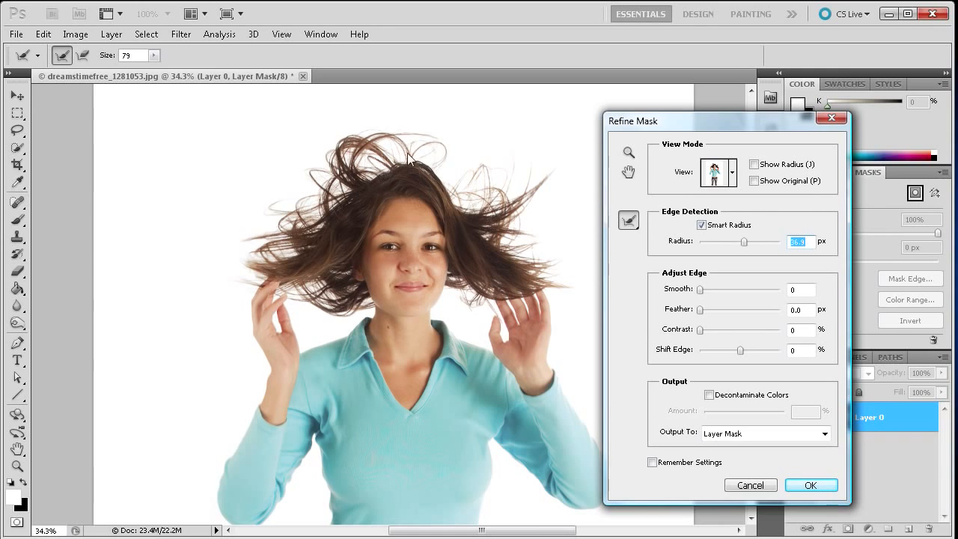
mouse_move(439, 152)
mouse_down()
mouse_move(416, 142)
mouse_move(402, 158)
mouse_move(402, 145)
mouse_move(415, 136)
mouse_move(435, 143)
mouse_move(375, 135)
mouse_move(361, 150)
mouse_move(395, 173)
mouse_move(378, 158)
mouse_move(360, 196)
mouse_move(351, 144)
mouse_move(328, 188)
mouse_move(336, 179)
mouse_move(304, 169)
mouse_move(347, 192)
mouse_move(312, 228)
mouse_move(279, 218)
mouse_move(271, 198)
mouse_move(314, 197)
mouse_move(305, 226)
mouse_move(285, 240)
mouse_up()
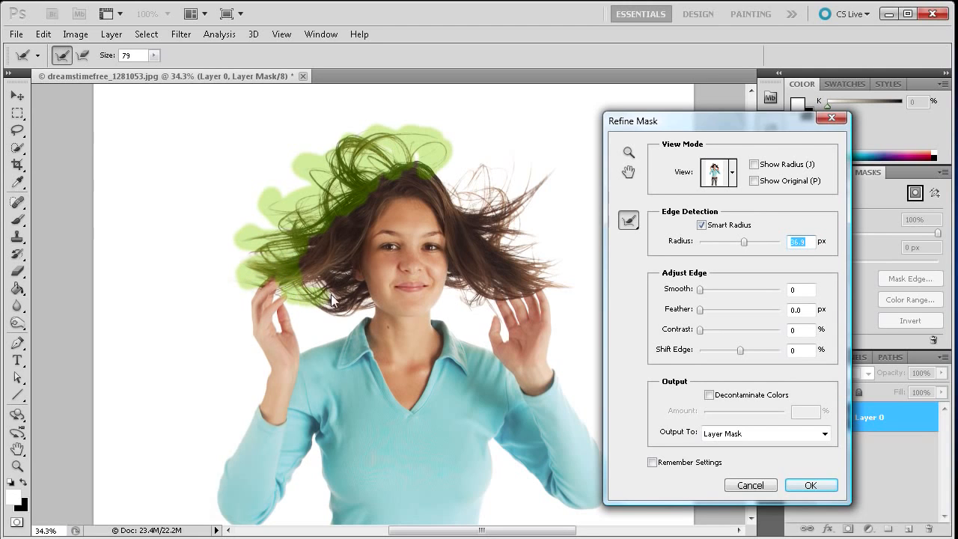
drag(330, 311, 363, 305)
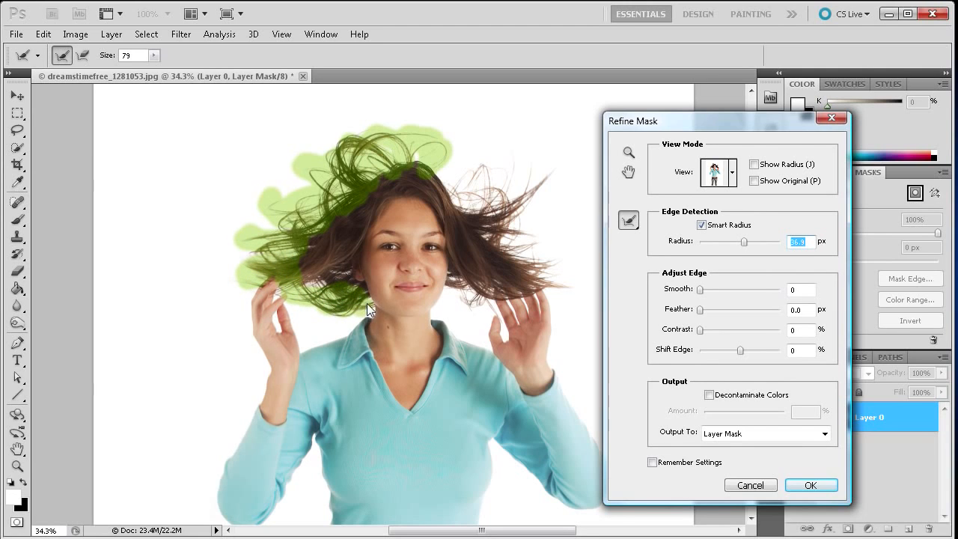
mouse_move(305, 274)
mouse_down()
mouse_move(327, 273)
mouse_move(332, 247)
mouse_up()
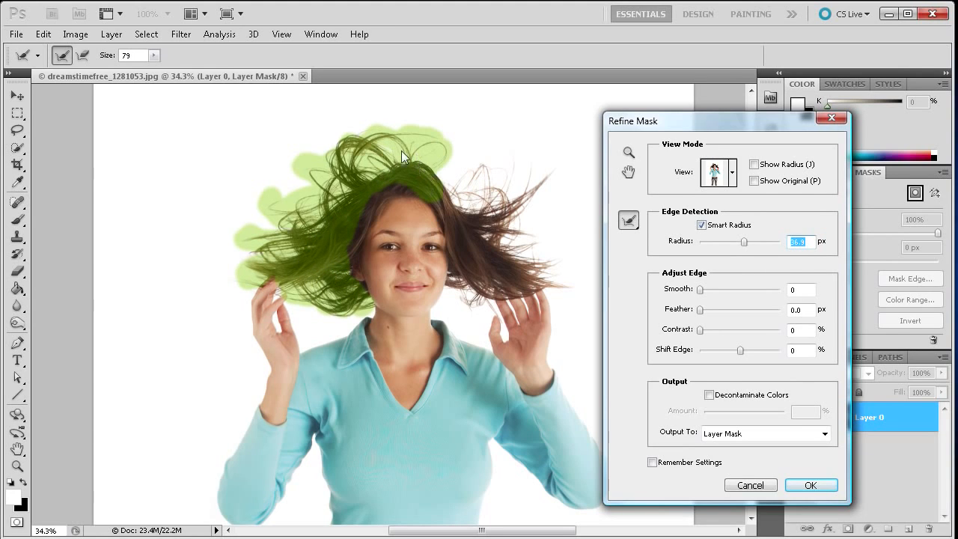
drag(425, 182, 451, 212)
mouse_move(485, 198)
mouse_down()
mouse_move(502, 205)
mouse_move(531, 172)
mouse_up()
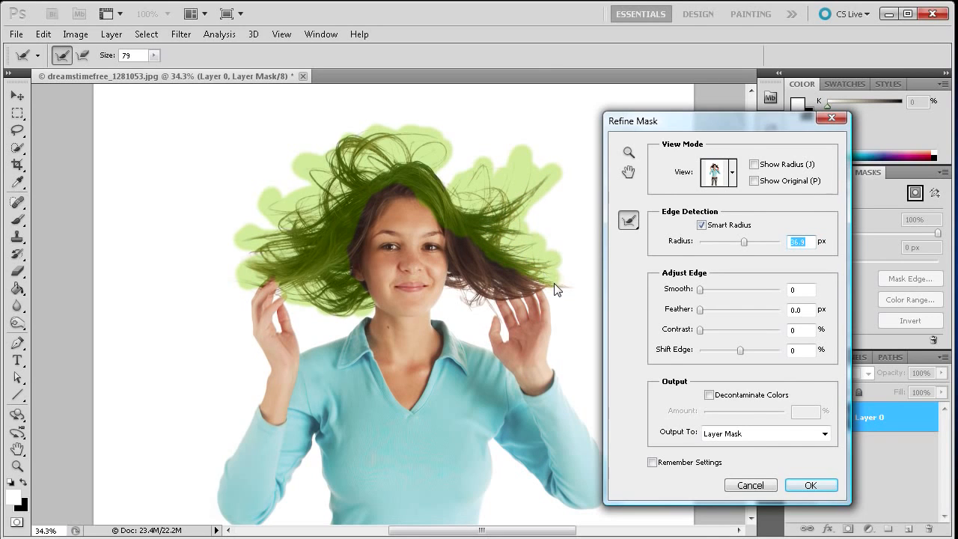
drag(525, 276, 482, 276)
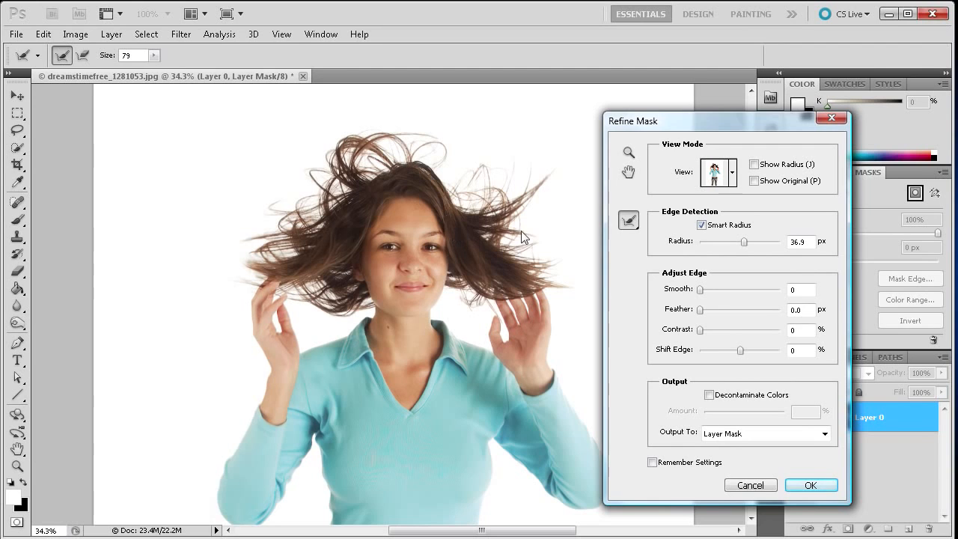
- Preview the refined mask in On Layers view and apply the refinement to the layer mask
click(732, 178)
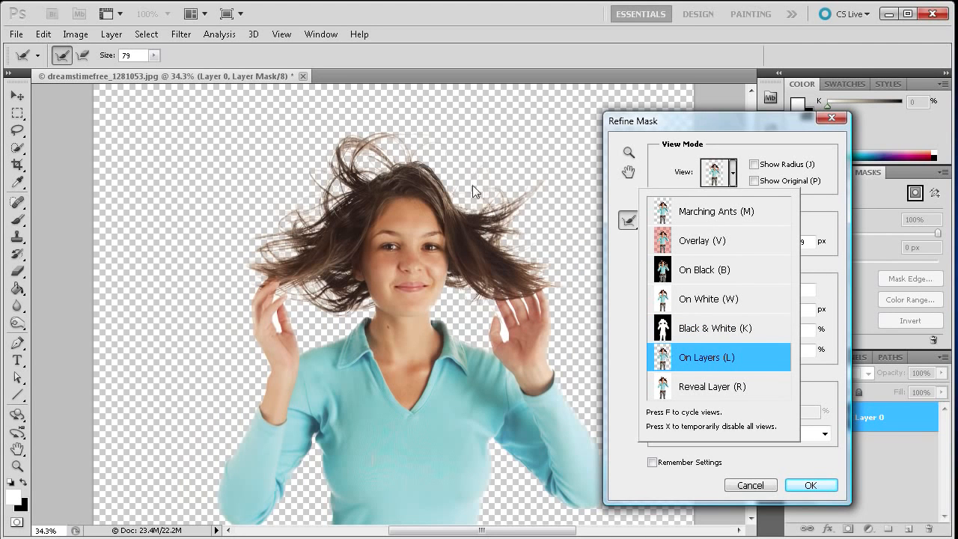
click(821, 495)
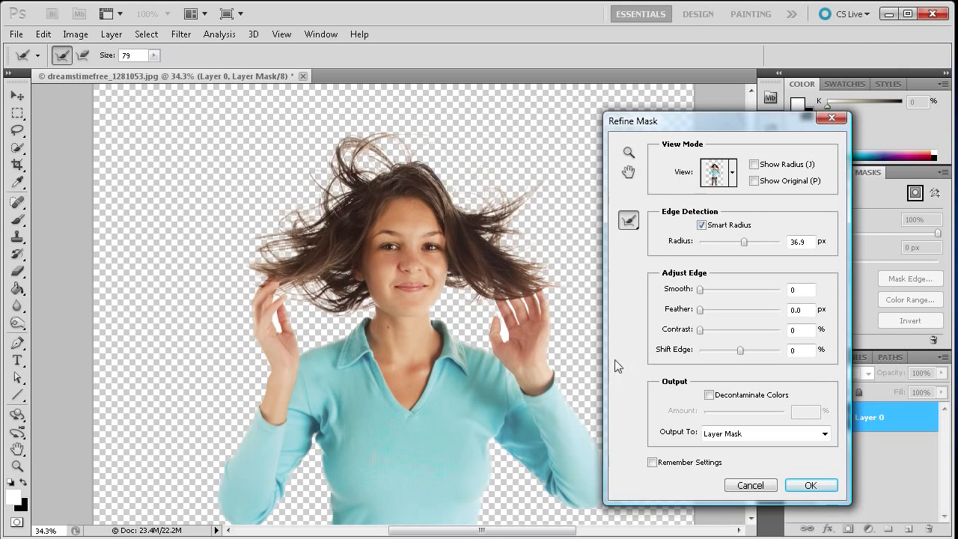
click(796, 486)
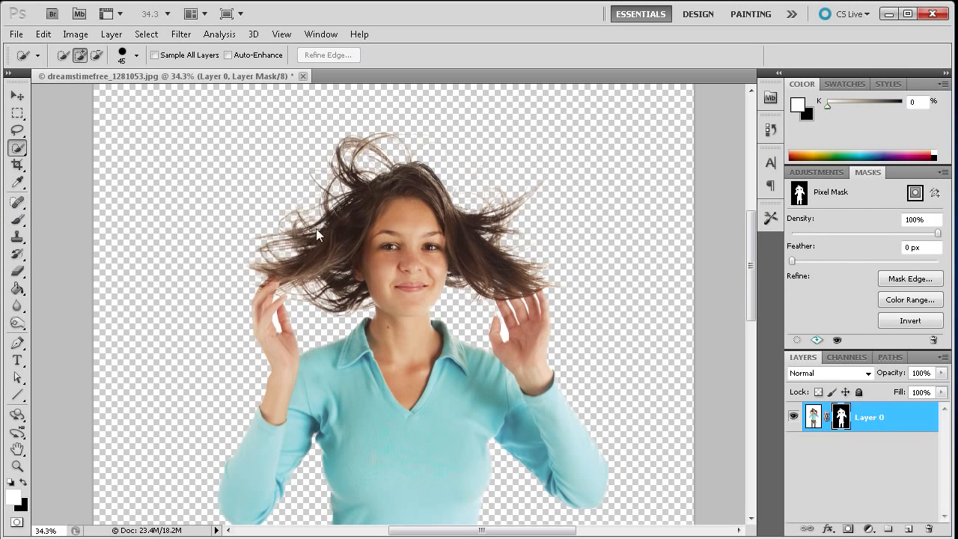
- Duplicate the masked Layer 0
click(839, 451)
scroll(587, 307, down, 3)
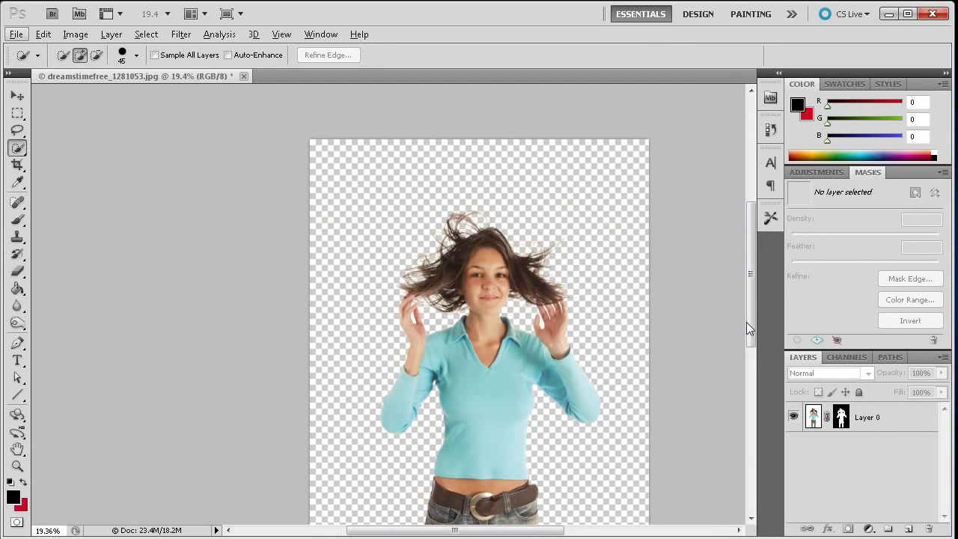
drag(751, 324, 752, 348)
drag(885, 427, 909, 530)
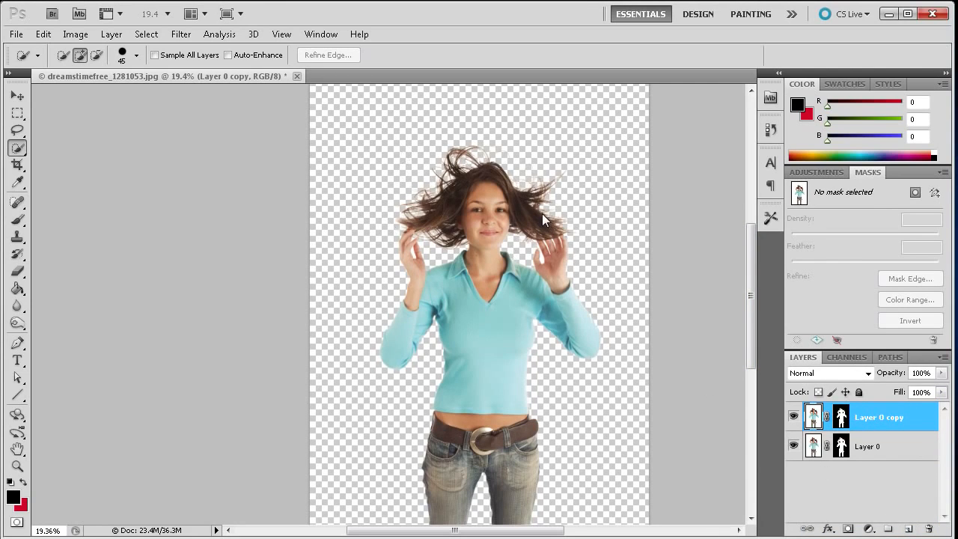
- Compare the hair detail with the duplicate layer hidden and shown, and inspect the whole figure
scroll(550, 206, up, 3)
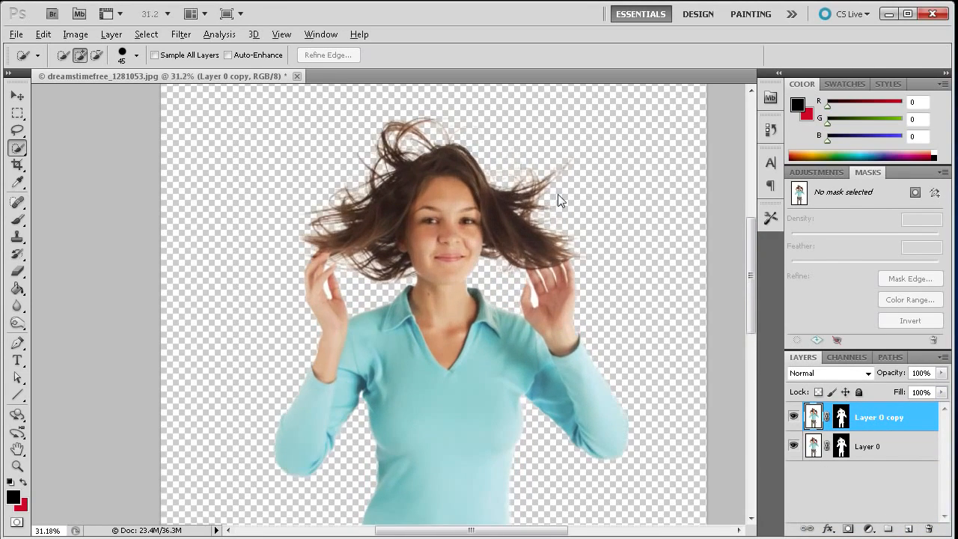
key(alt)
scroll(470, 153, up, 2)
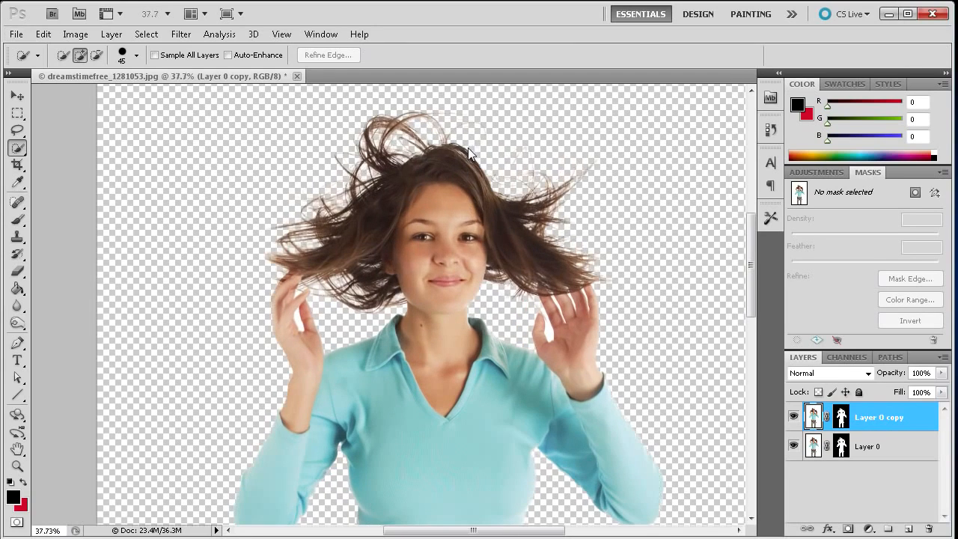
click(793, 420)
click(794, 417)
scroll(603, 285, down, 4)
drag(749, 286, 751, 310)
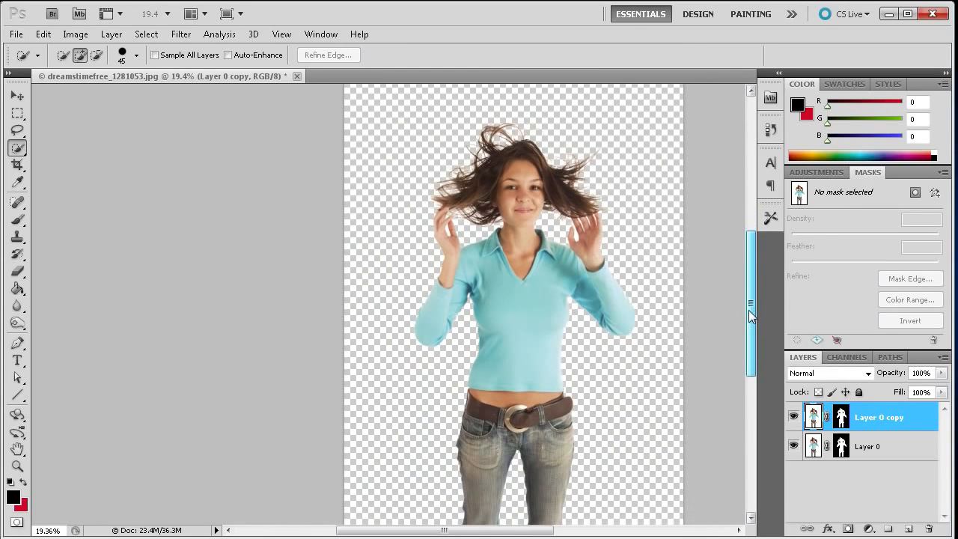
scroll(624, 267, down, 1)
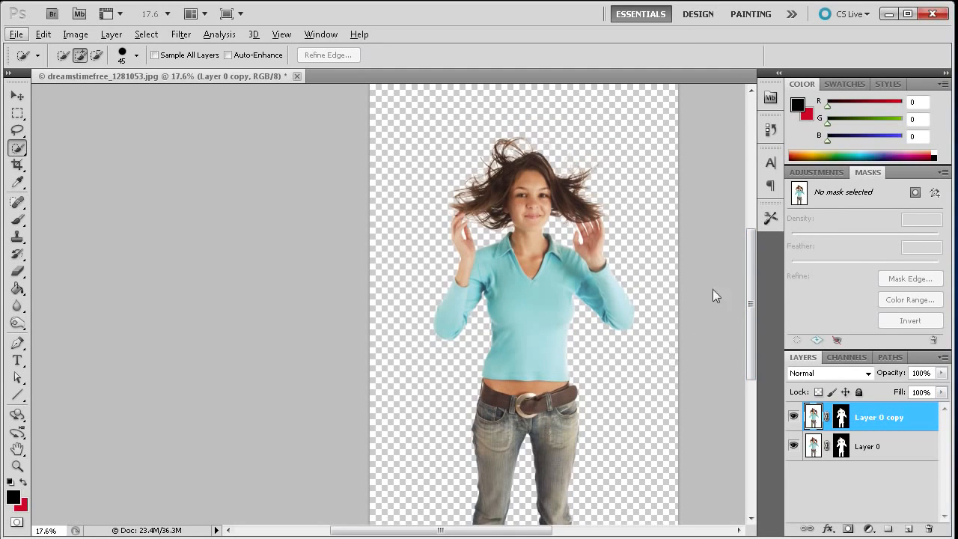
drag(530, 532, 551, 537)
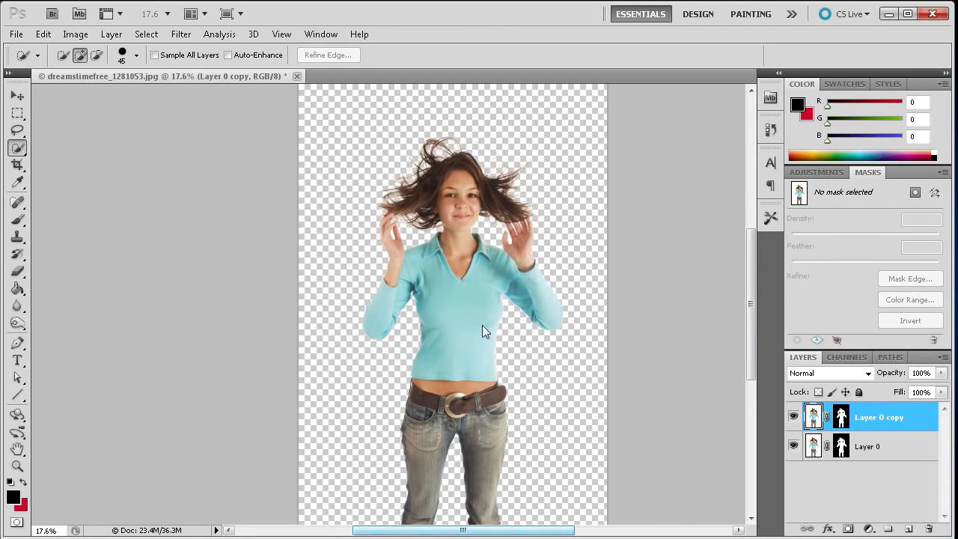